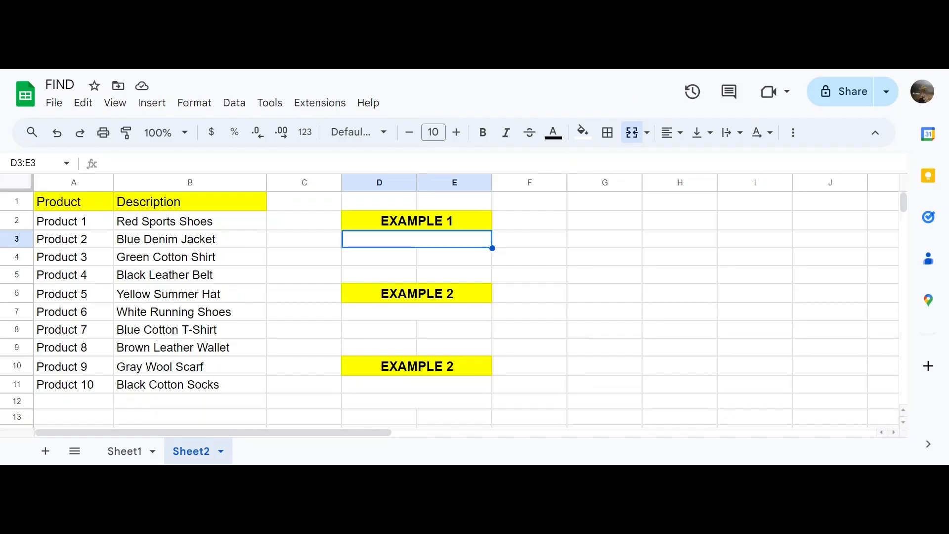
Enter the formula =FIND("Leather",B5) in the merged cell D3:E3 below the EXAMPLE 1 heading.
{"action": "left_click", "coordinate": [250, 229]}
{"action": "left_click_drag", "start_coordinate": [251, 234], "coordinate": [236, 386]}
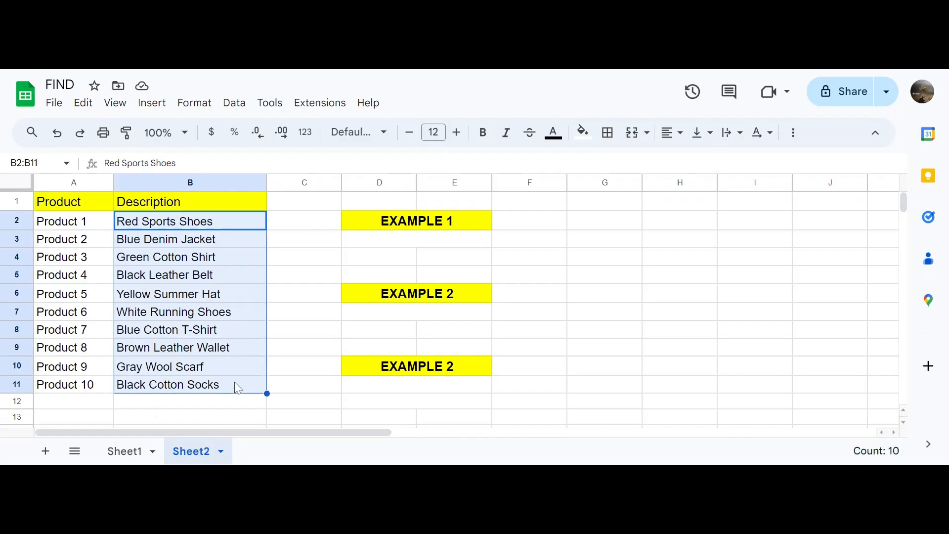
{"action": "left_click", "coordinate": [391, 242]}
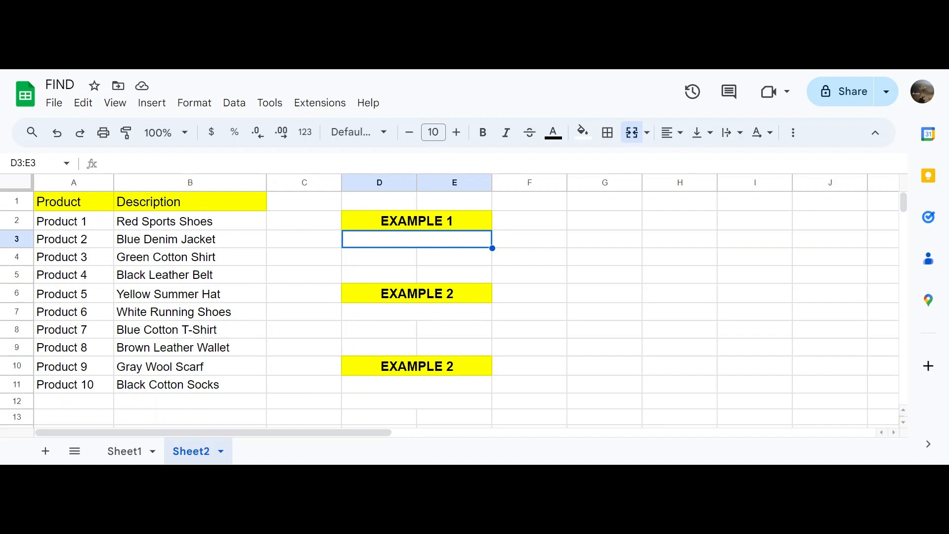
{"action": "type", "text": "="}
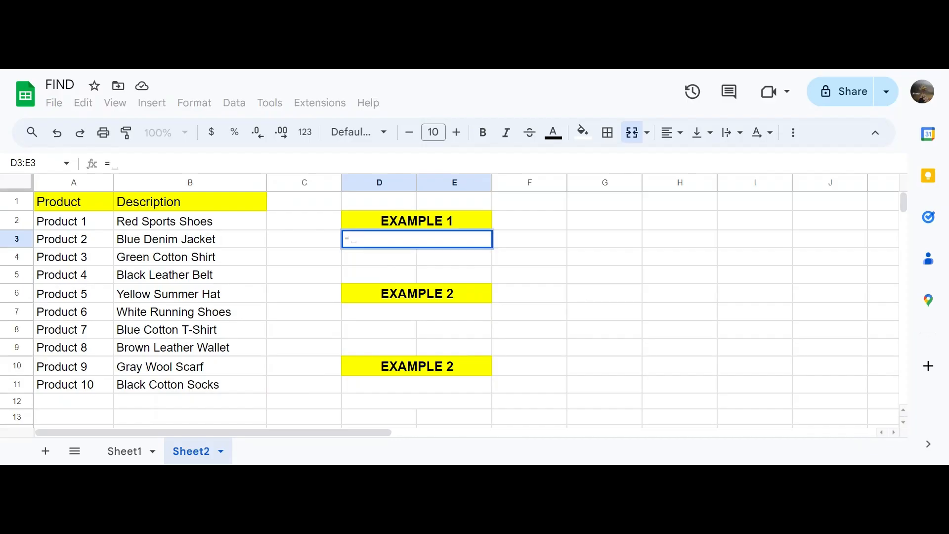
{"action": "type", "text": "F"}
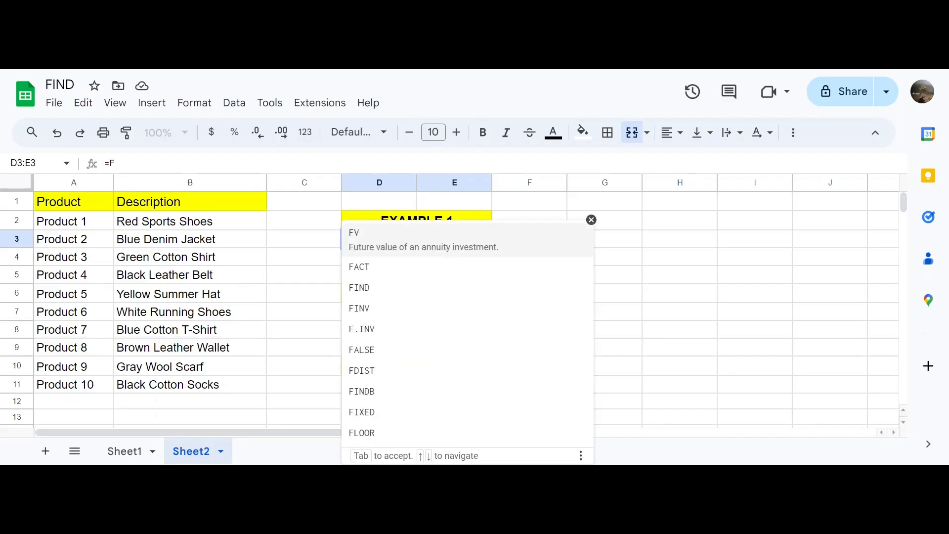
{"action": "type", "text": "ind"}
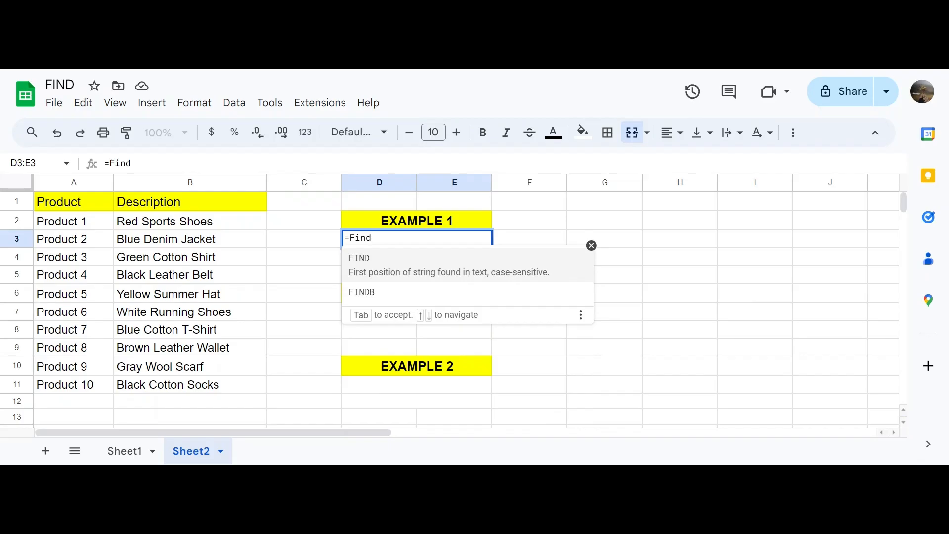
{"action": "left_click", "coordinate": [387, 275]}
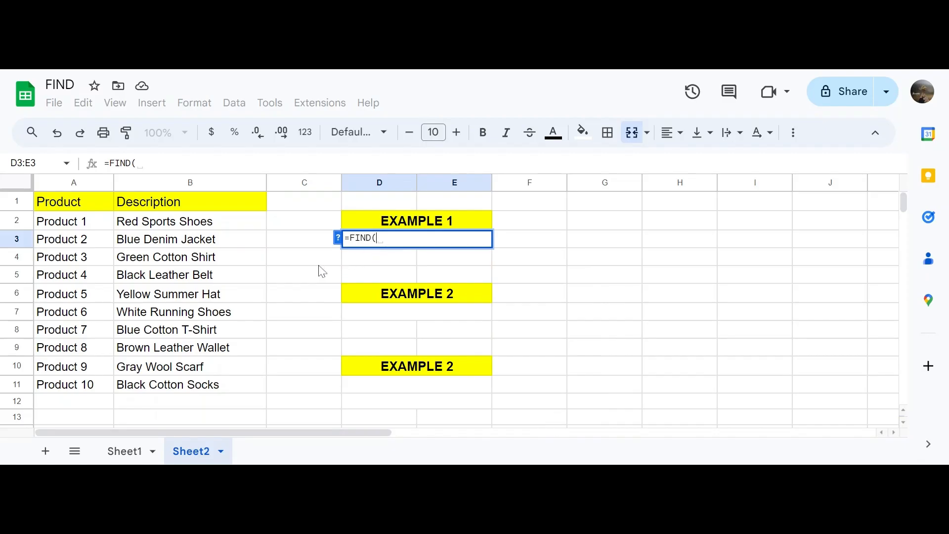
{"action": "type", "text": "\"Lea"}
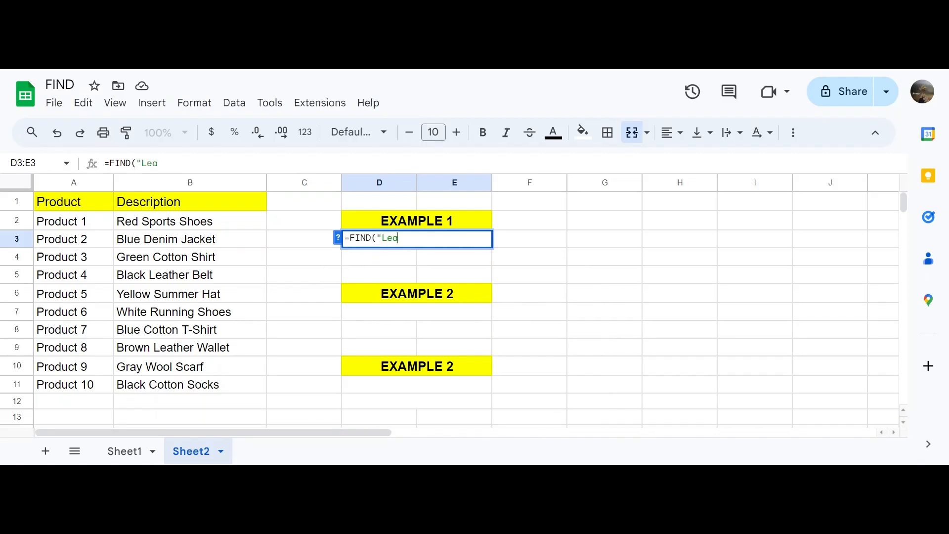
{"action": "type", "text": "ther\",B5"}
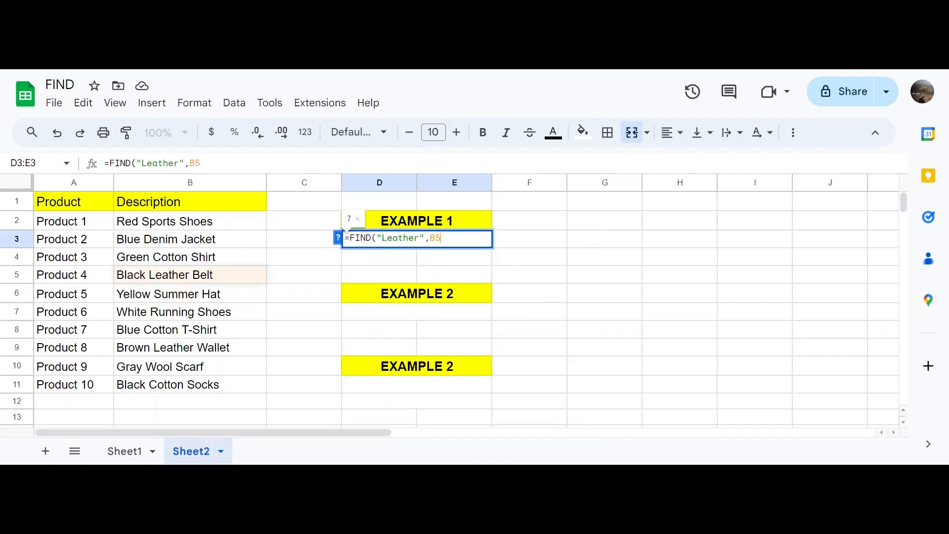
{"action": "type", "text": ")"}
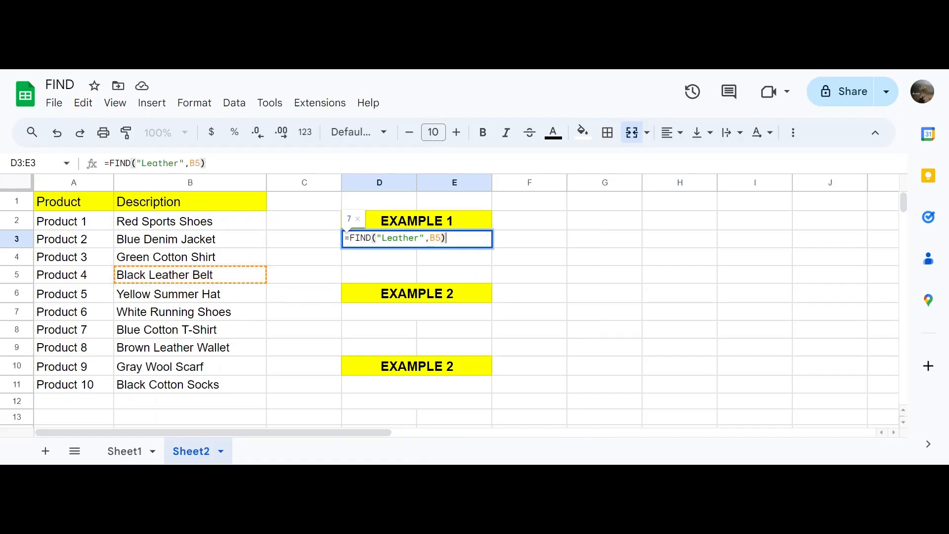
{"action": "key", "text": "Return"}
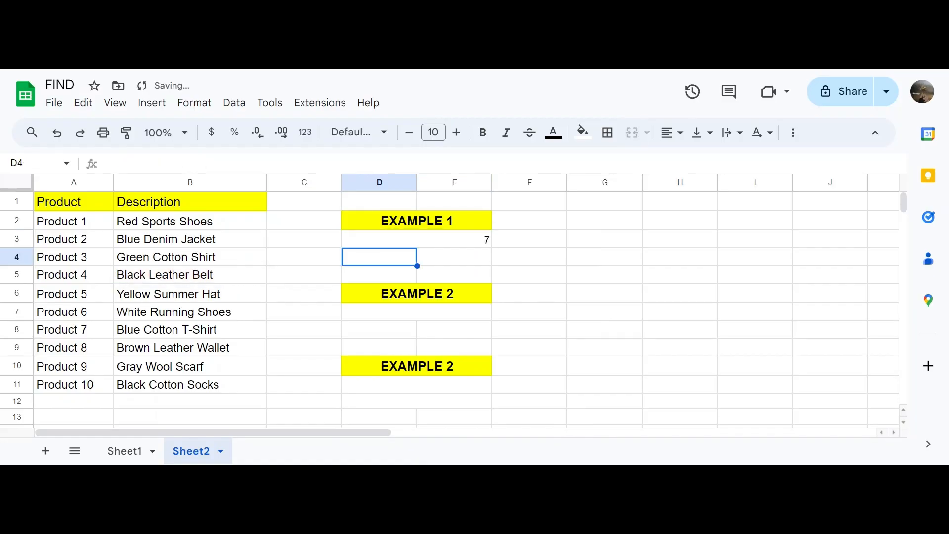
Format the EXAMPLE 1 formula cell with font size 12 and bold text.
{"action": "left_click", "coordinate": [490, 242]}
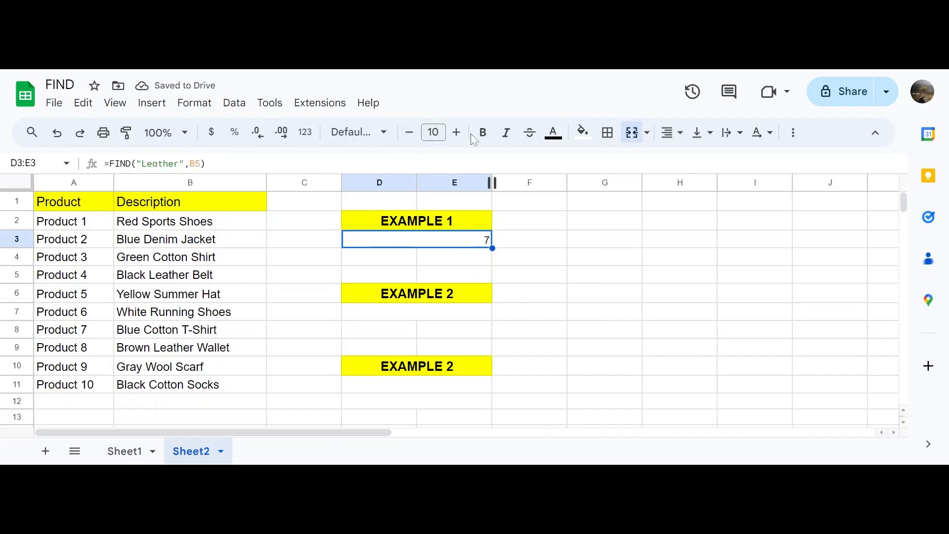
{"action": "left_click", "coordinate": [457, 134]}
{"action": "left_click", "coordinate": [457, 133]}
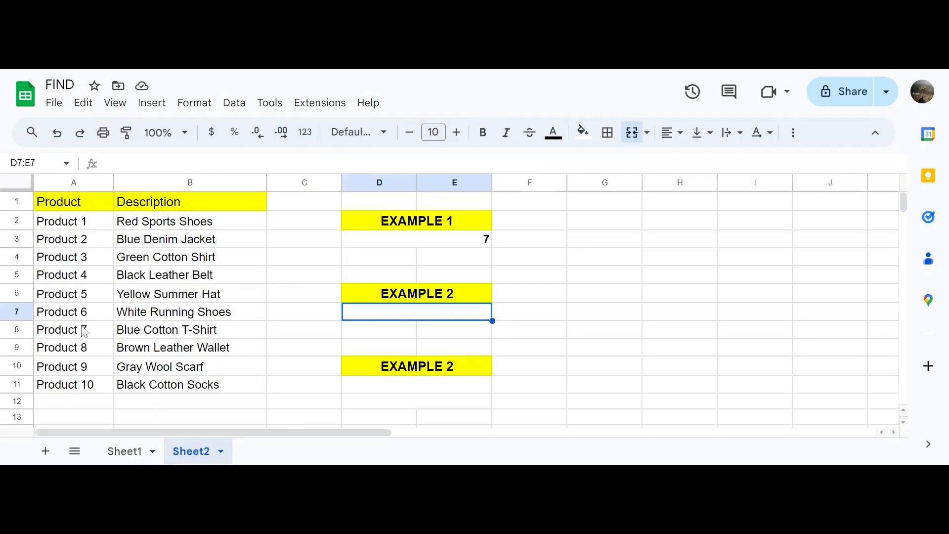
Enter the formula =FIND("Cotton",B11) in the merged cell D7:E7 below the EXAMPLE 2 heading.
{"action": "left_click_drag", "start_coordinate": [81, 390], "coordinate": [136, 389]}
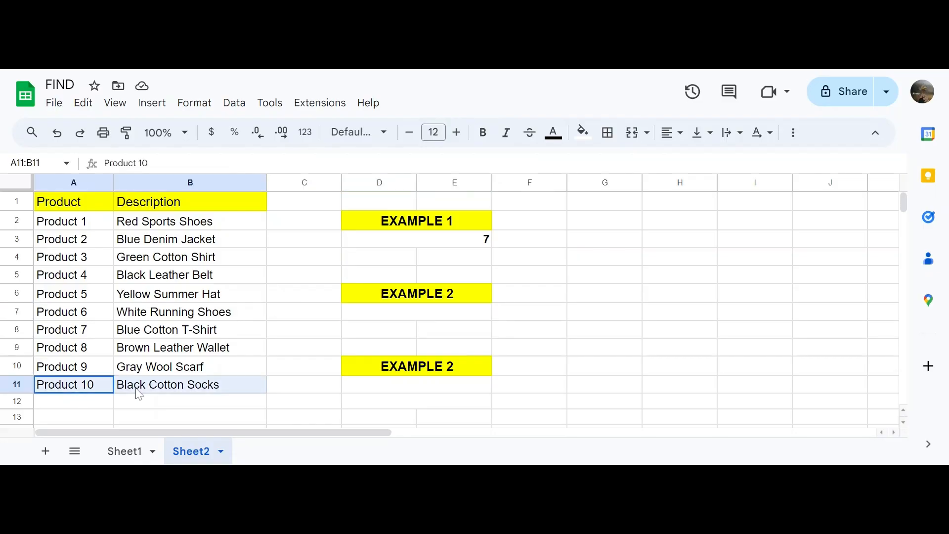
{"action": "left_click", "coordinate": [367, 319]}
{"action": "type", "text": "="}
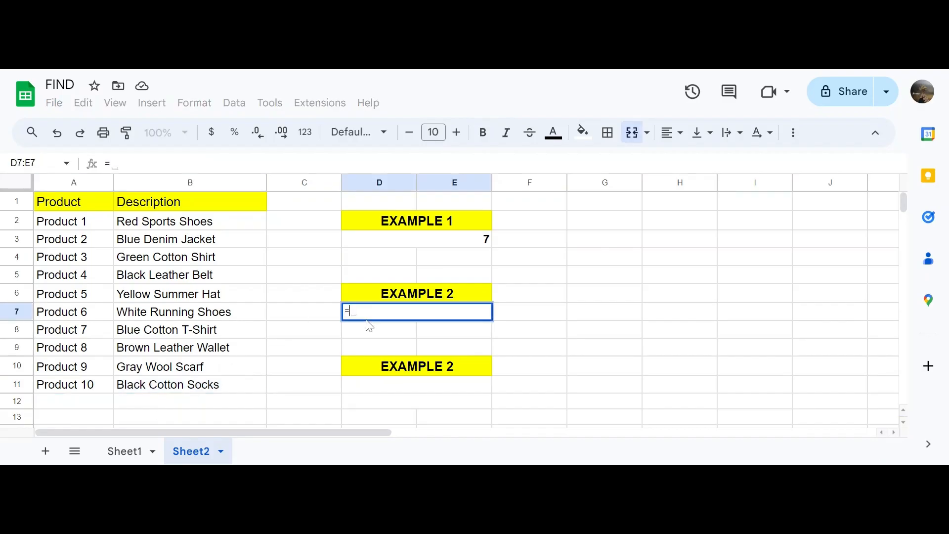
{"action": "type", "text": "Find"}
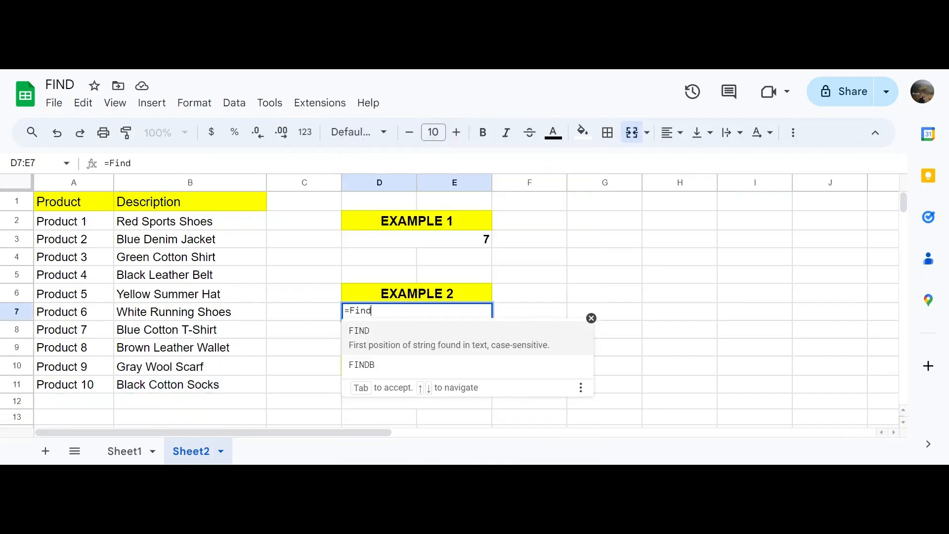
{"action": "left_click", "coordinate": [373, 340]}
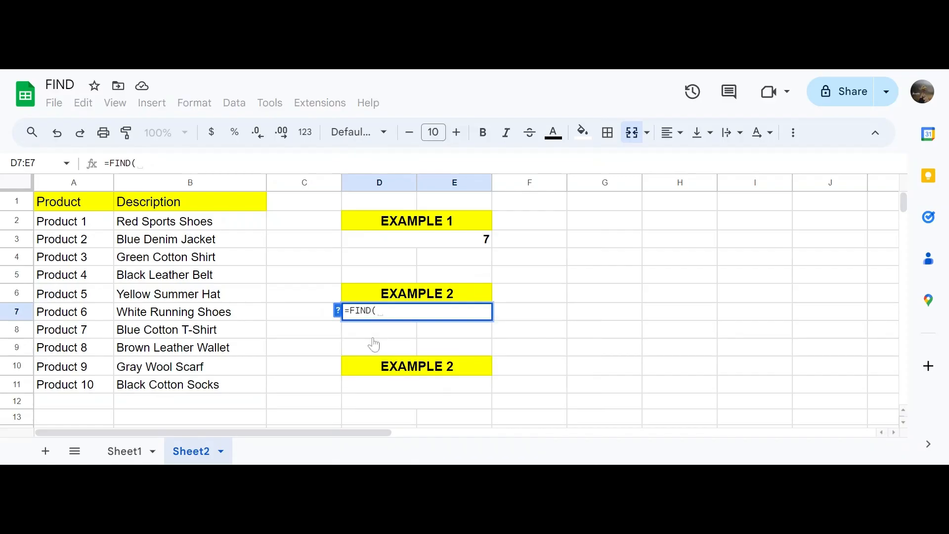
{"action": "type", "text": "\"Cott"}
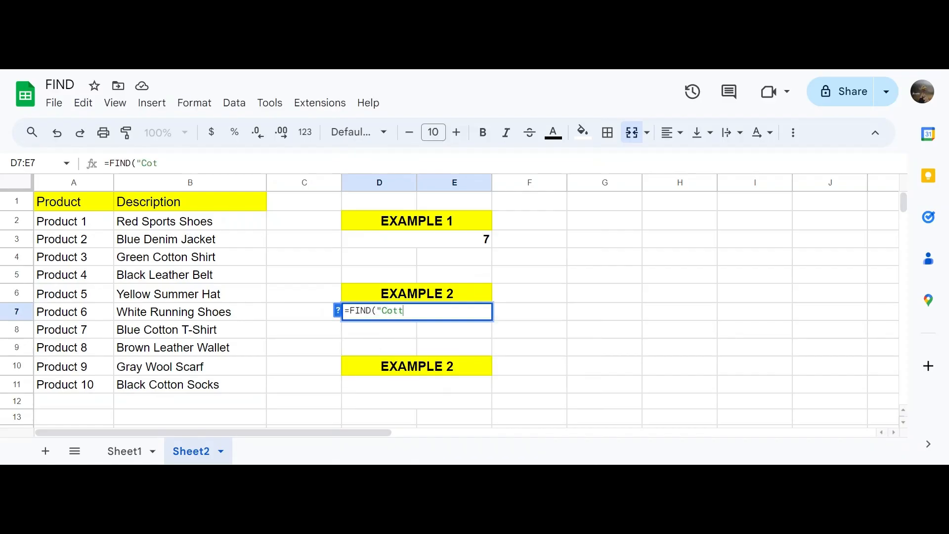
{"action": "type", "text": "on\",B"}
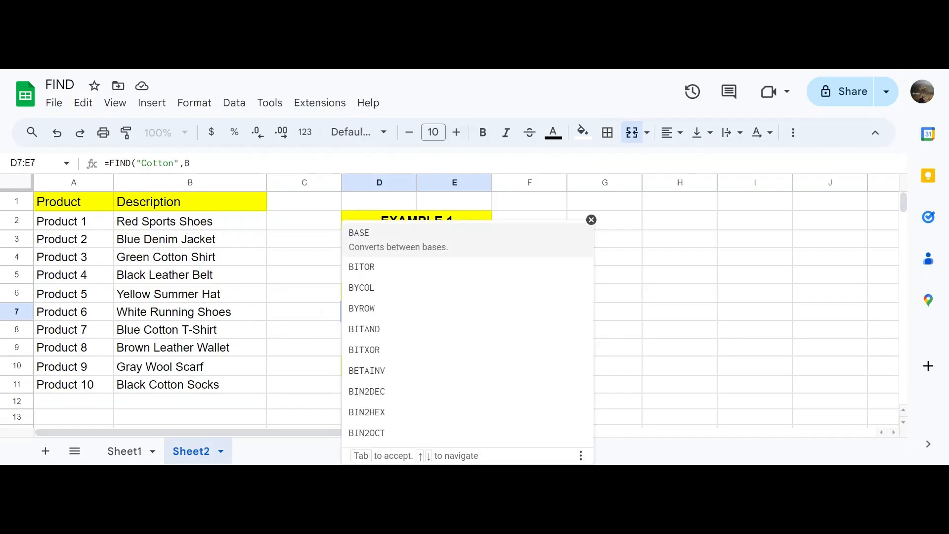
{"action": "type", "text": "11)"}
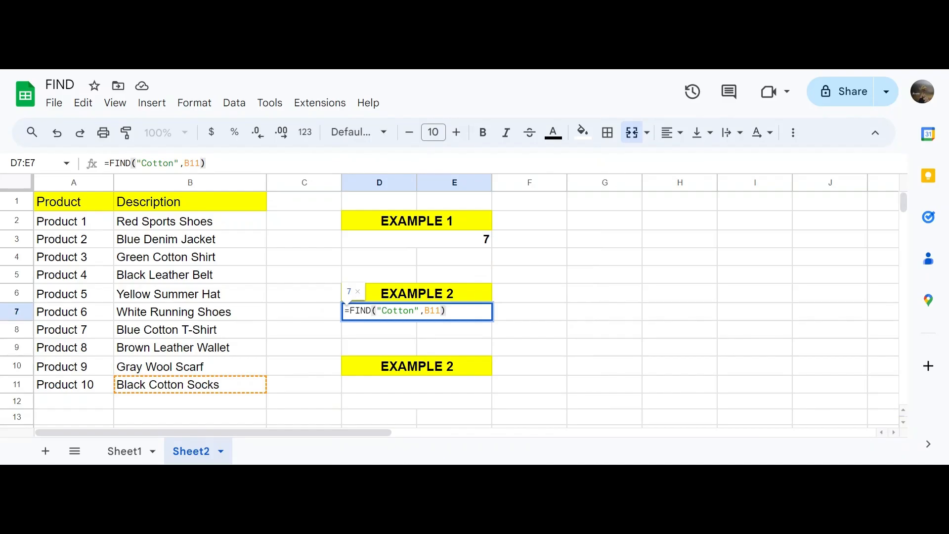
{"action": "key", "text": "Return"}
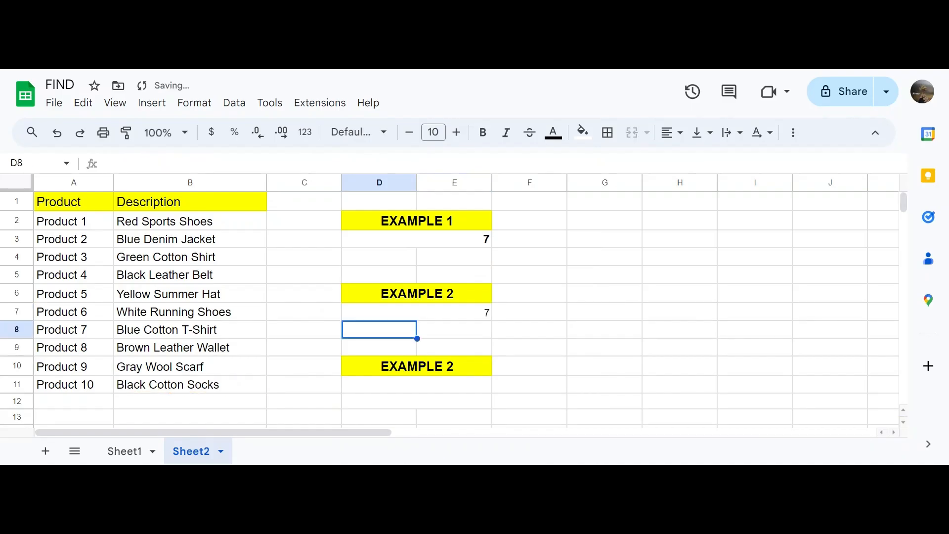
Format the formula cell D7:E7 with font size 12 and bold text.
{"action": "left_click", "coordinate": [476, 316]}
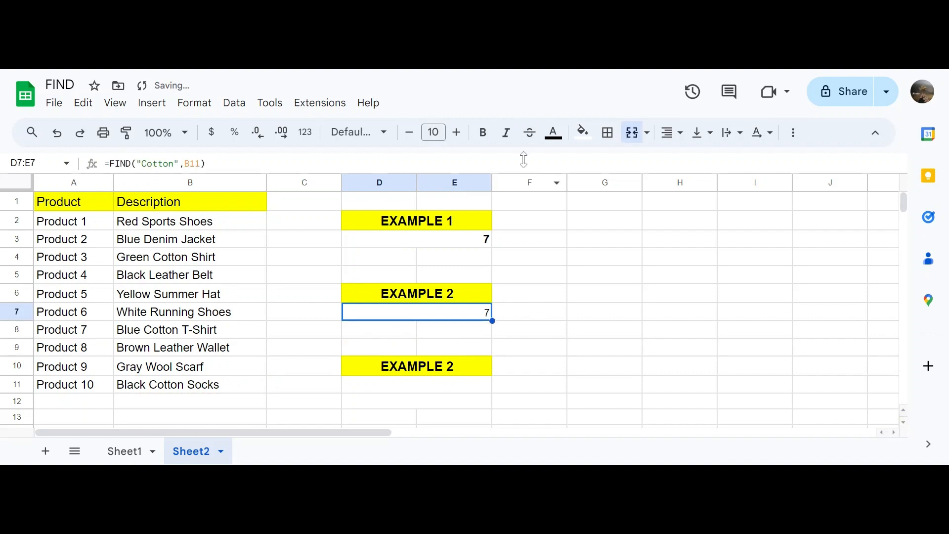
{"action": "left_click", "coordinate": [458, 133]}
{"action": "left_click", "coordinate": [460, 139]}
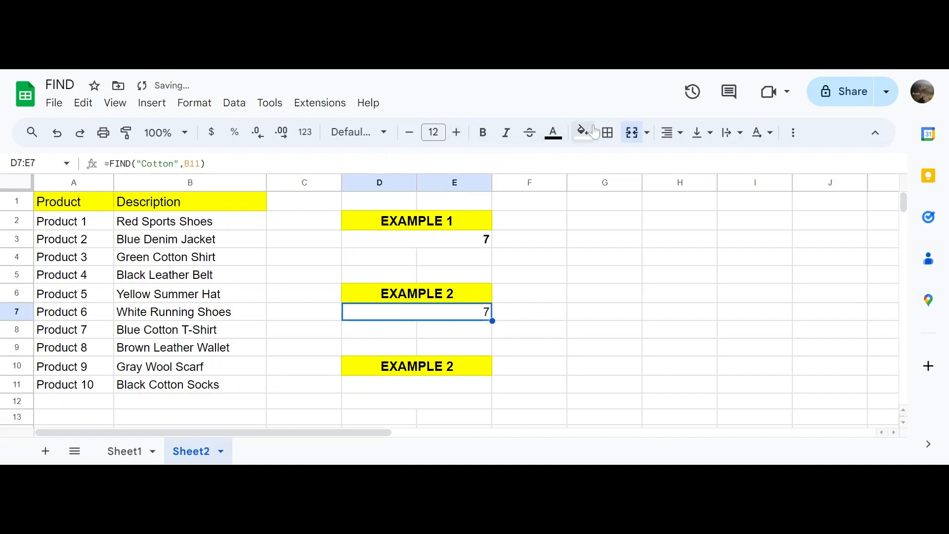
{"action": "left_click", "coordinate": [487, 141]}
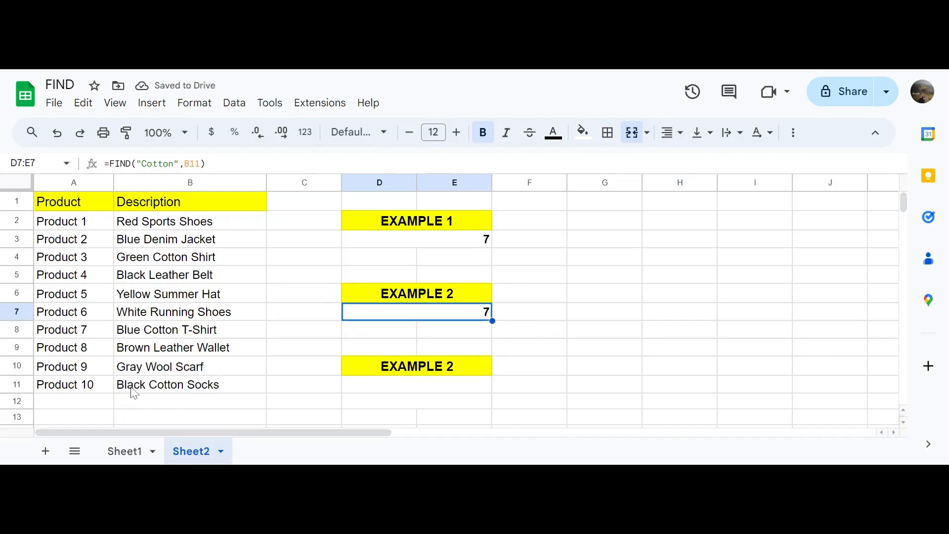
{"action": "left_click", "coordinate": [146, 389]}
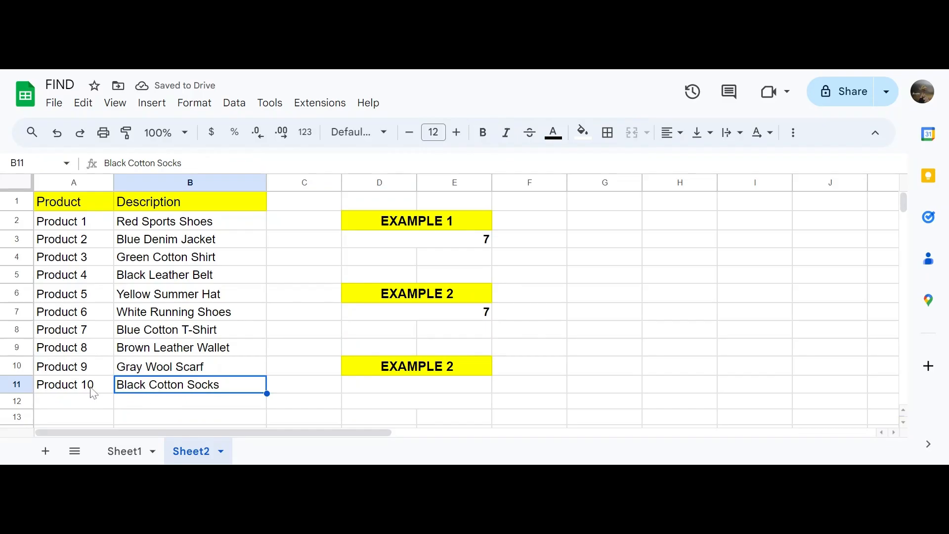
{"action": "left_click_drag", "start_coordinate": [93, 392], "coordinate": [142, 394]}
{"action": "left_click", "coordinate": [301, 390]}
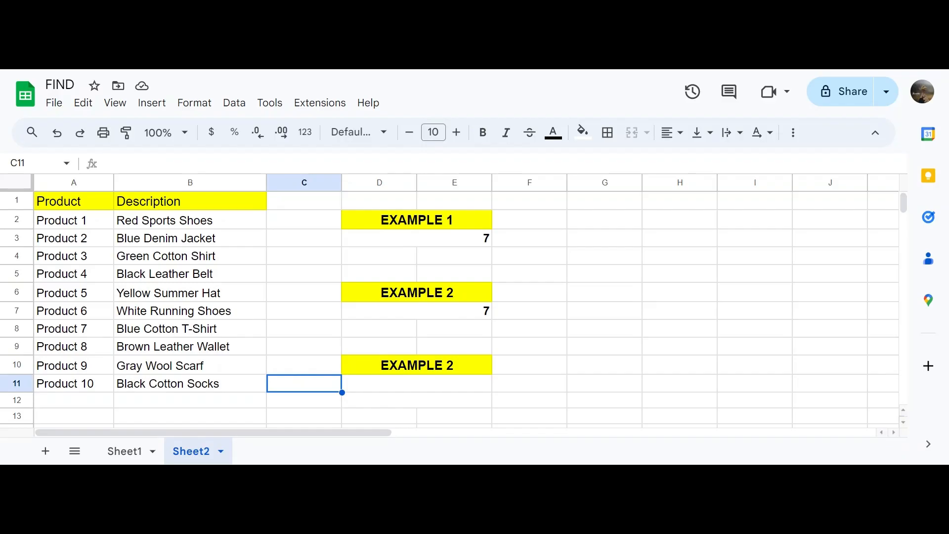
Change the heading in the merged cell D10:E10 to EXAMPLE 3.
{"action": "left_click", "coordinate": [446, 385]}
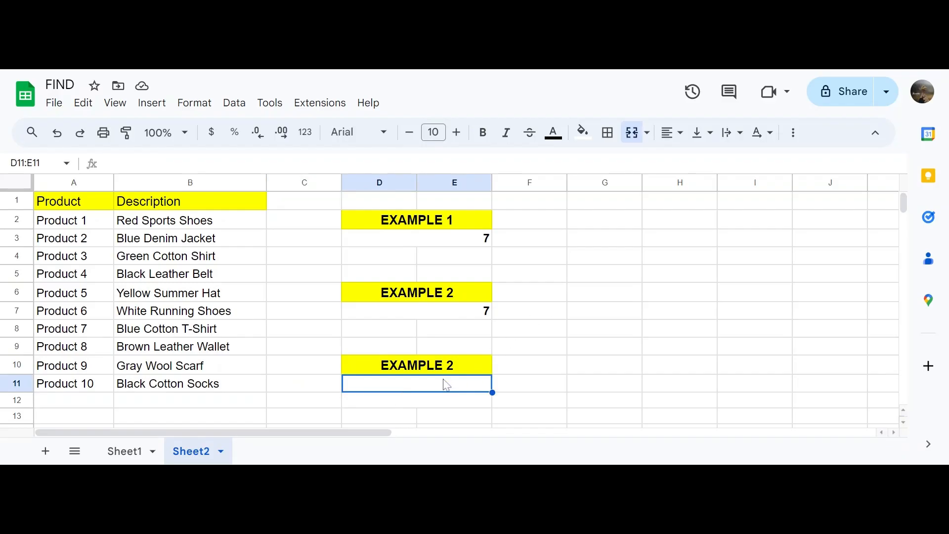
{"action": "double_click", "coordinate": [456, 369]}
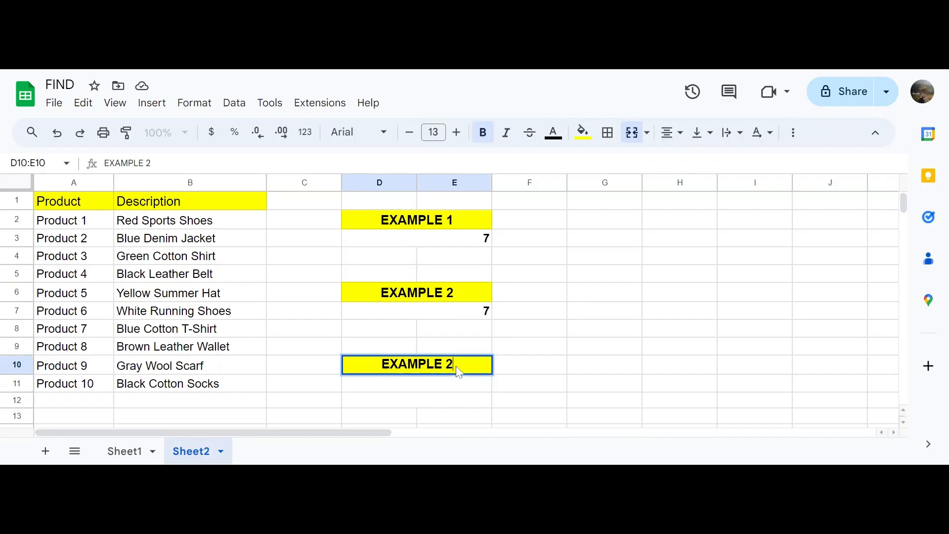
{"action": "type", "text": "3"}
{"action": "key", "text": "Return"}
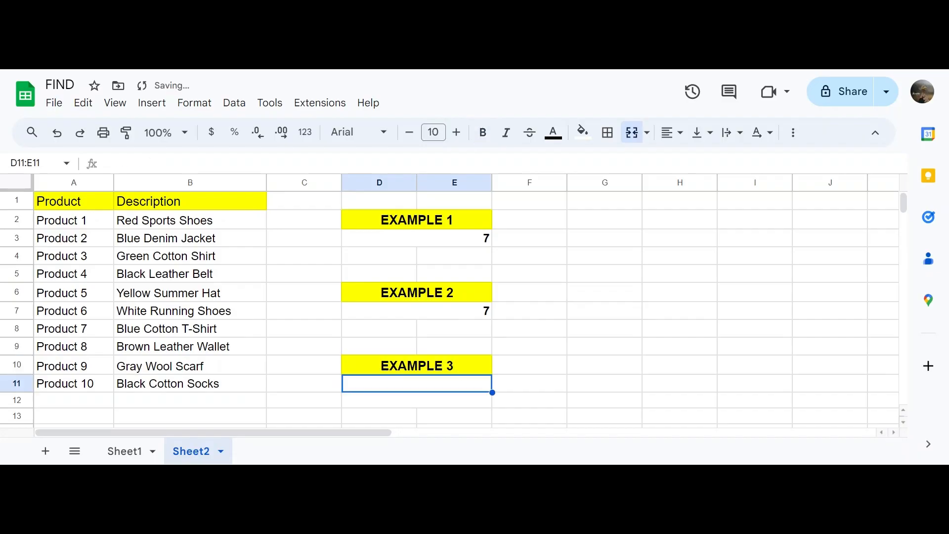
Enter the formula =FIND("Red",B4) in the merged cell D11:E11 below the EXAMPLE 3 heading and inspect its result.
{"action": "left_click", "coordinate": [79, 260]}
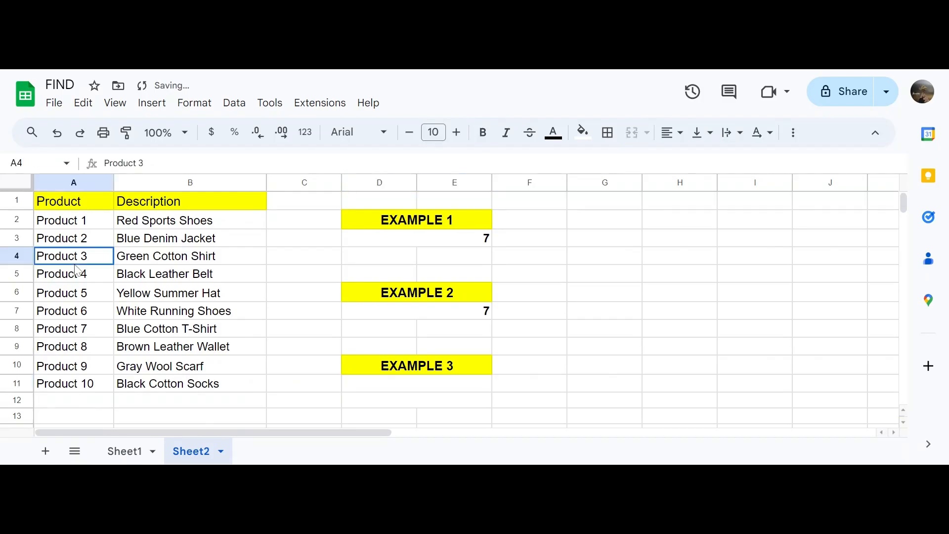
{"action": "left_click_drag", "start_coordinate": [104, 261], "coordinate": [159, 263]}
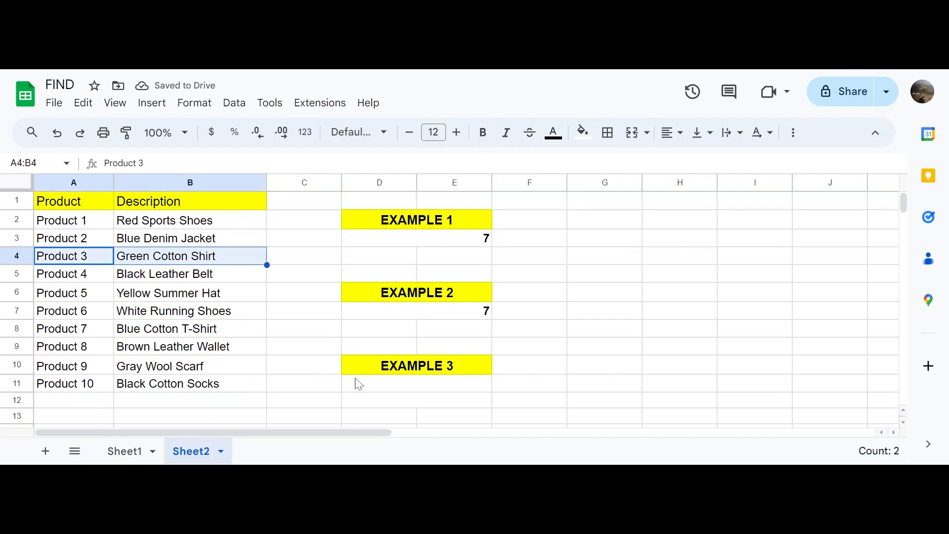
{"action": "scroll", "coordinate": [366, 387], "scroll_direction": "down", "scroll_amount": 1}
{"action": "left_click", "coordinate": [389, 360]}
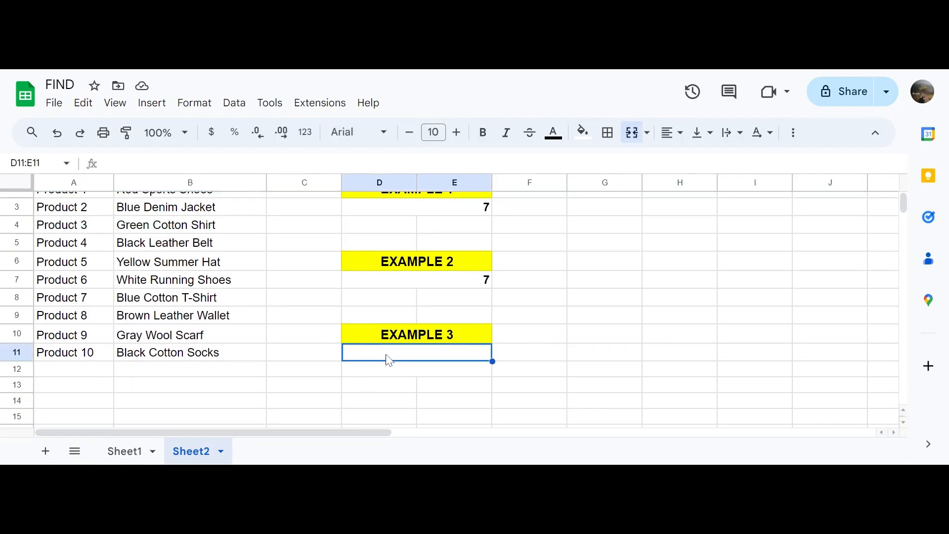
{"action": "scroll", "coordinate": [389, 360], "scroll_direction": "up", "scroll_amount": 1}
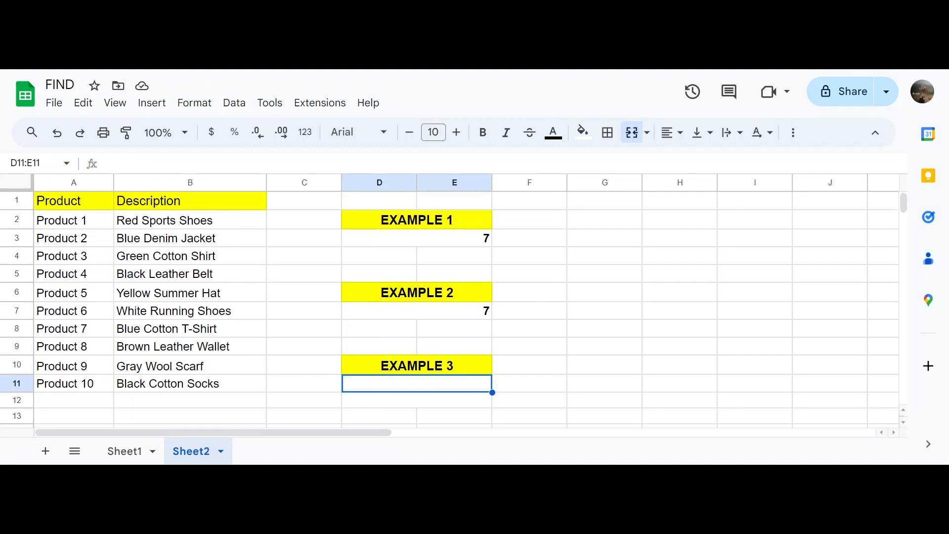
{"action": "type", "text": "=Find"}
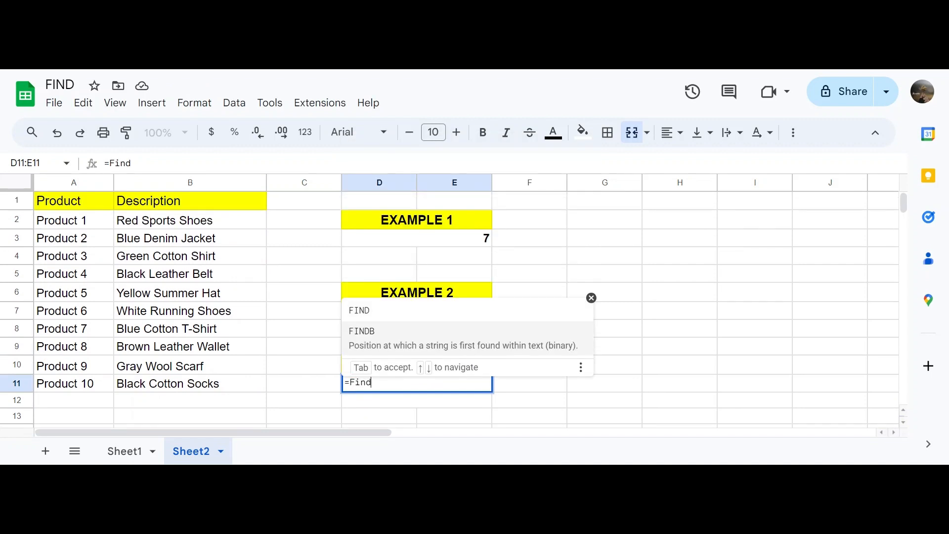
{"action": "left_click", "coordinate": [380, 323]}
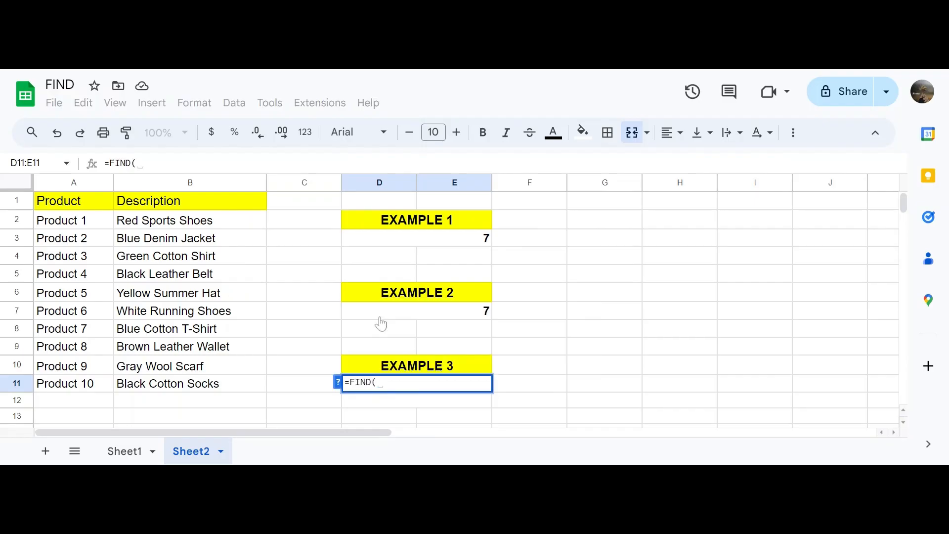
{"action": "type", "text": "\"Red"}
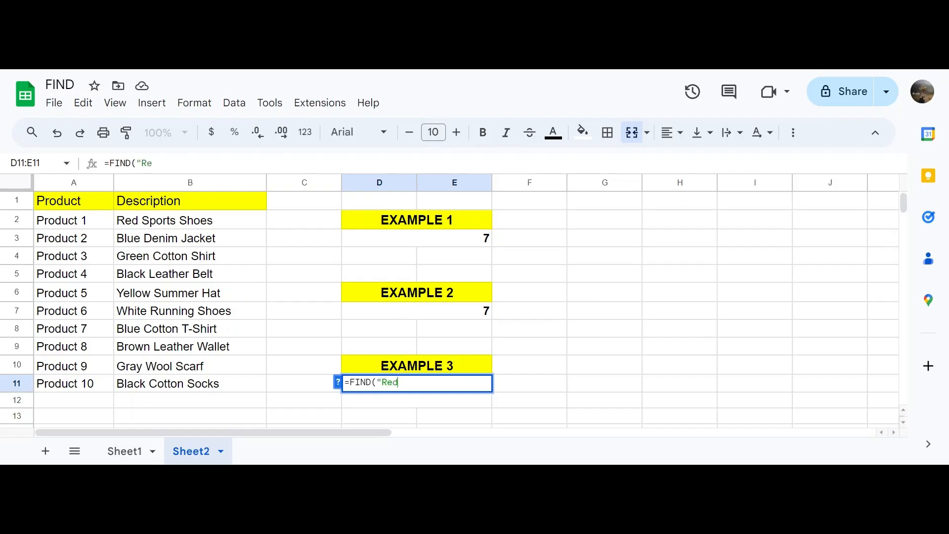
{"action": "type", "text": "\",B4"}
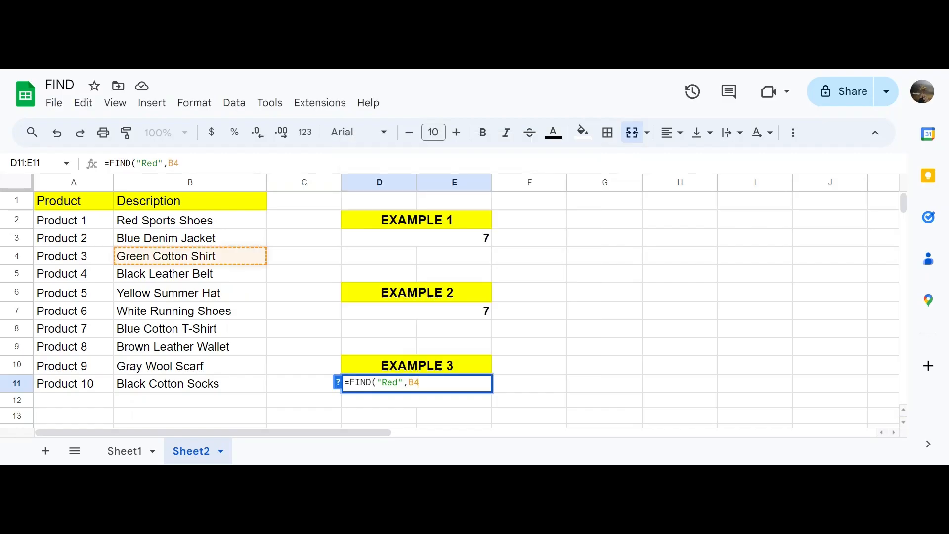
{"action": "type", "text": ")"}
{"action": "key", "text": "Return"}
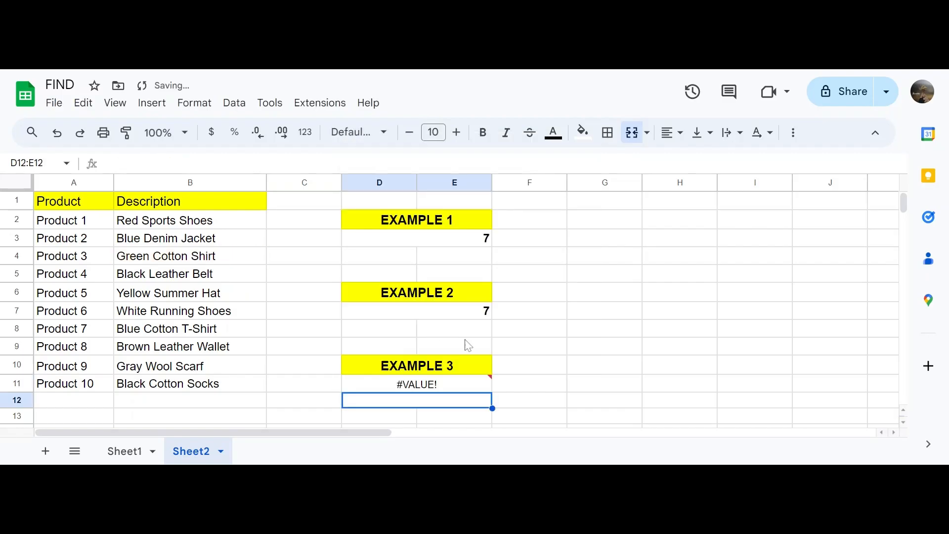
{"action": "left_click", "coordinate": [465, 387]}
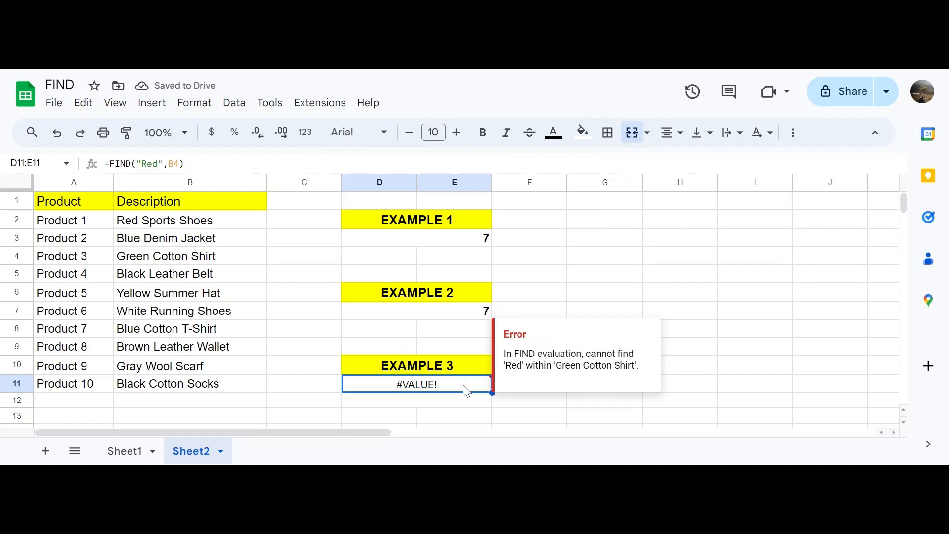
{"action": "scroll", "coordinate": [466, 390], "scroll_direction": "down", "scroll_amount": 1}
{"action": "scroll", "coordinate": [466, 390], "scroll_direction": "up", "scroll_amount": 1}
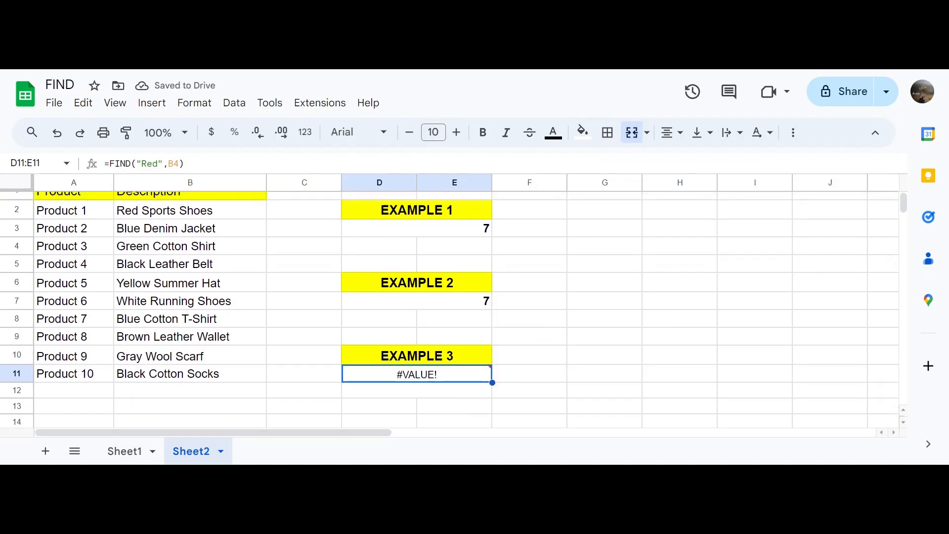
Enter the formula =IFERROR(FIND("Red",B4),"Not found") in the merged cell D12:E12.
{"action": "left_click", "coordinate": [401, 406]}
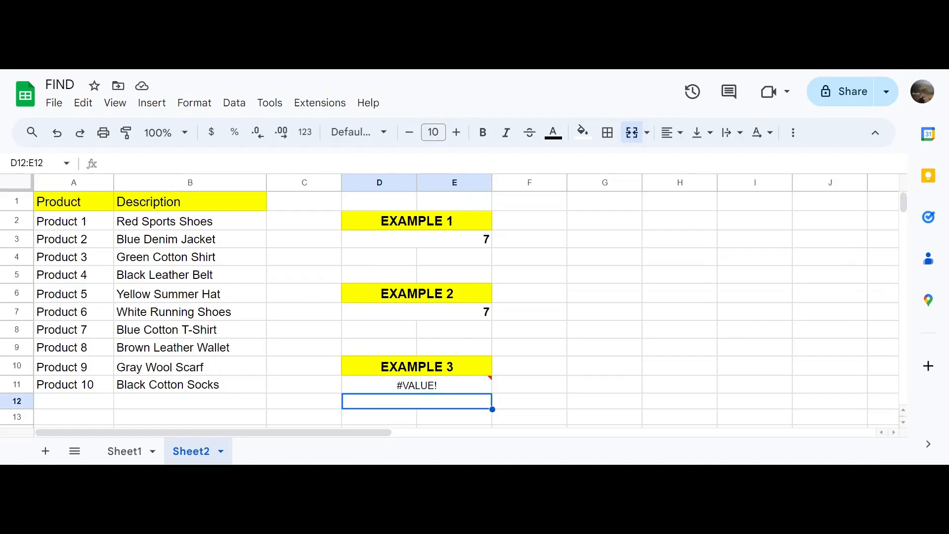
{"action": "type", "text": "="}
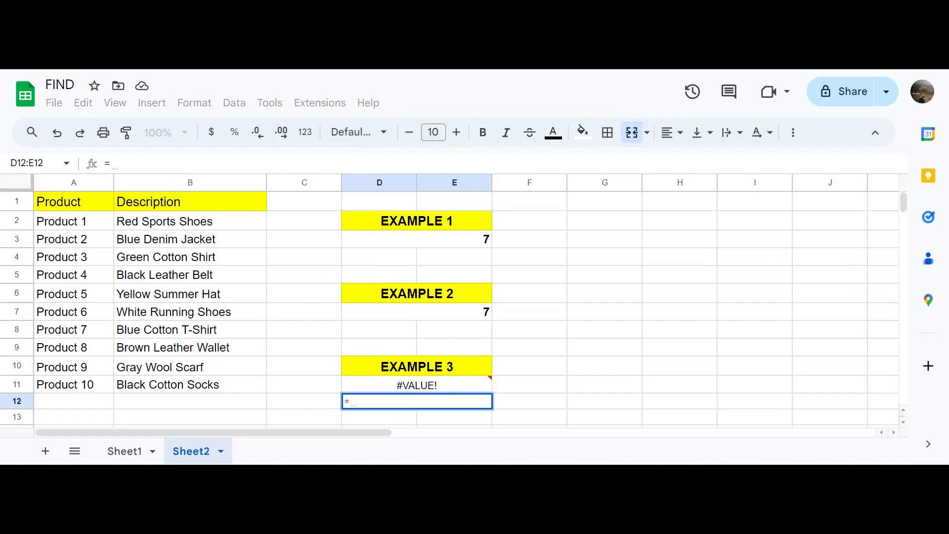
{"action": "type", "text": "if"}
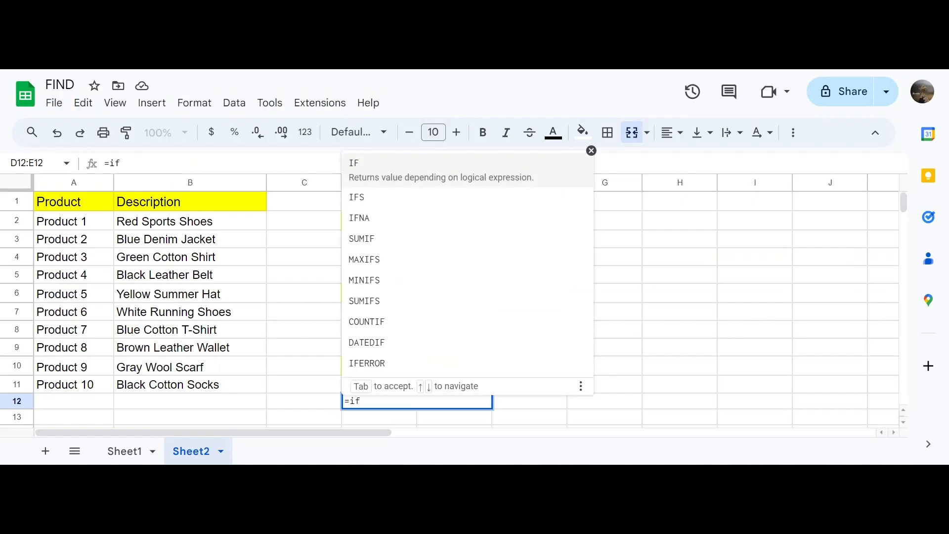
{"action": "type", "text": "err"}
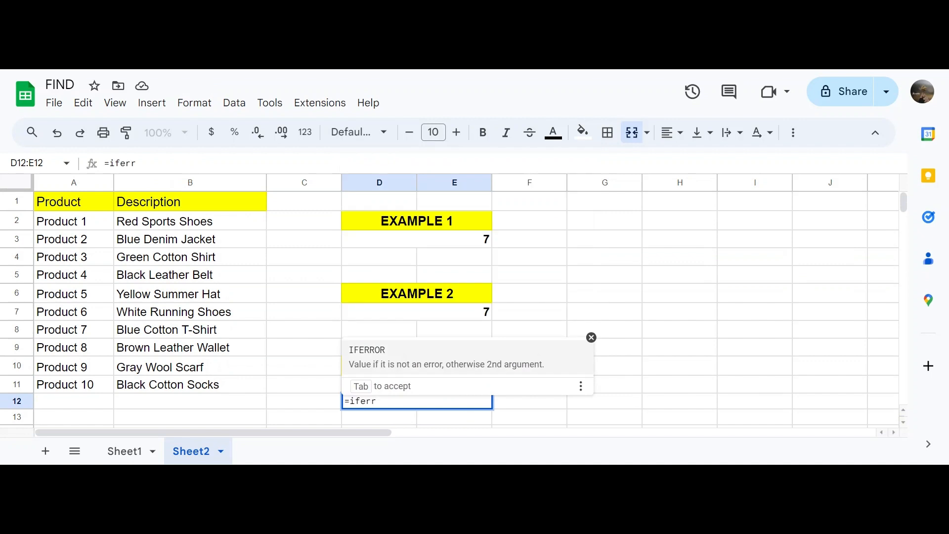
{"action": "key", "text": "Tab"}
{"action": "type", "text": "("}
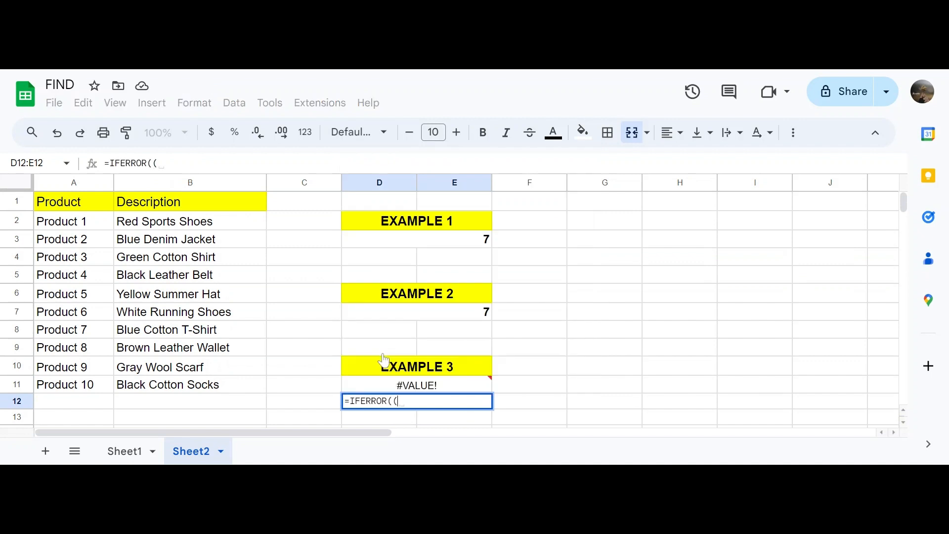
{"action": "key", "text": "BackSpace"}
{"action": "type", "text": "find"}
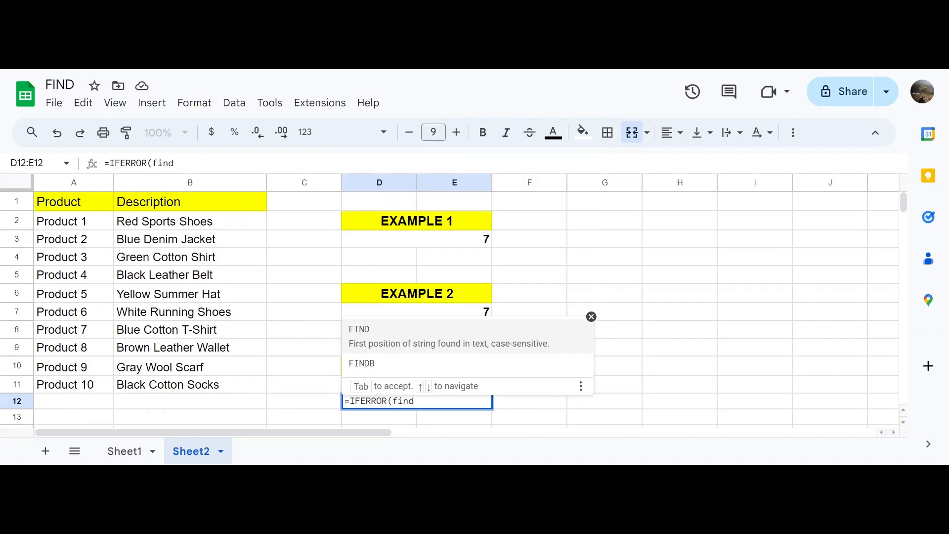
{"action": "key", "text": "Tab"}
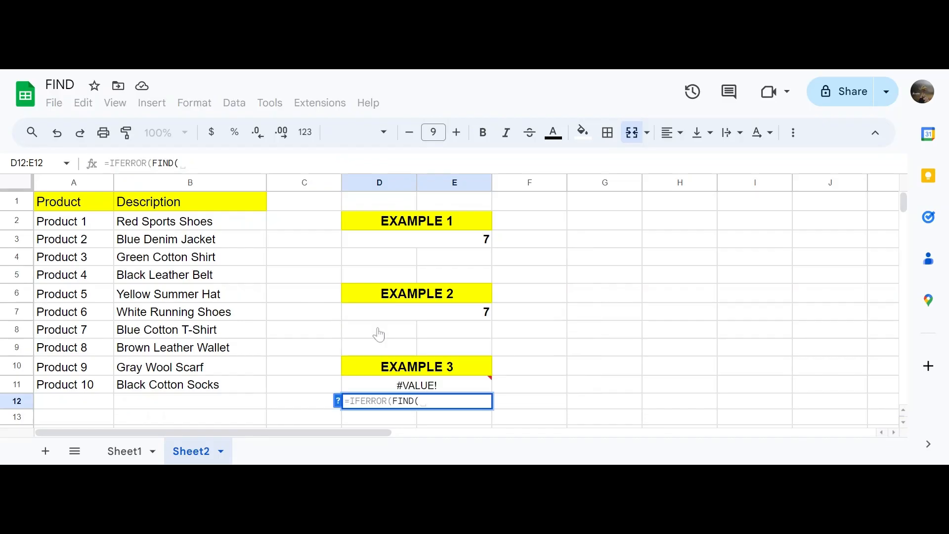
{"action": "type", "text": "\"Red"}
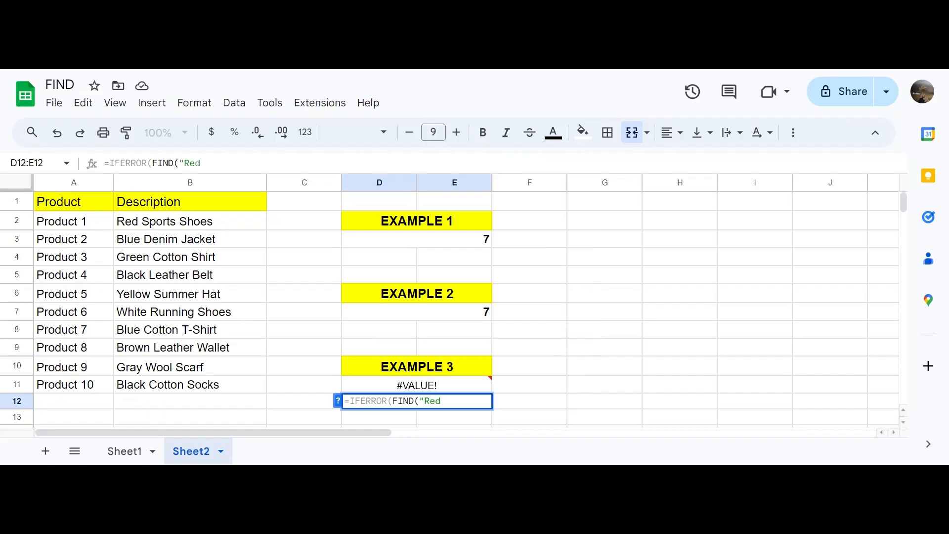
{"action": "type", "text": "\",B4),"}
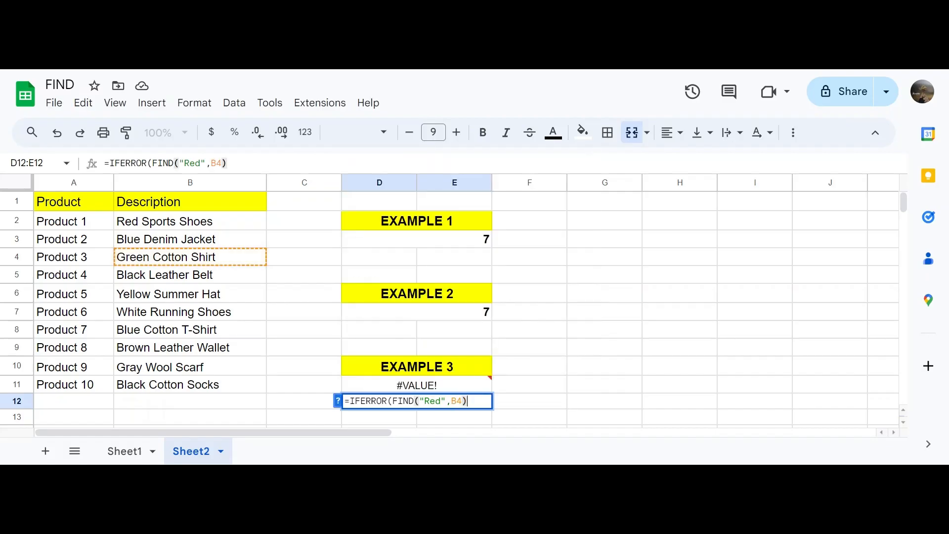
{"action": "type", "text": "\"N"}
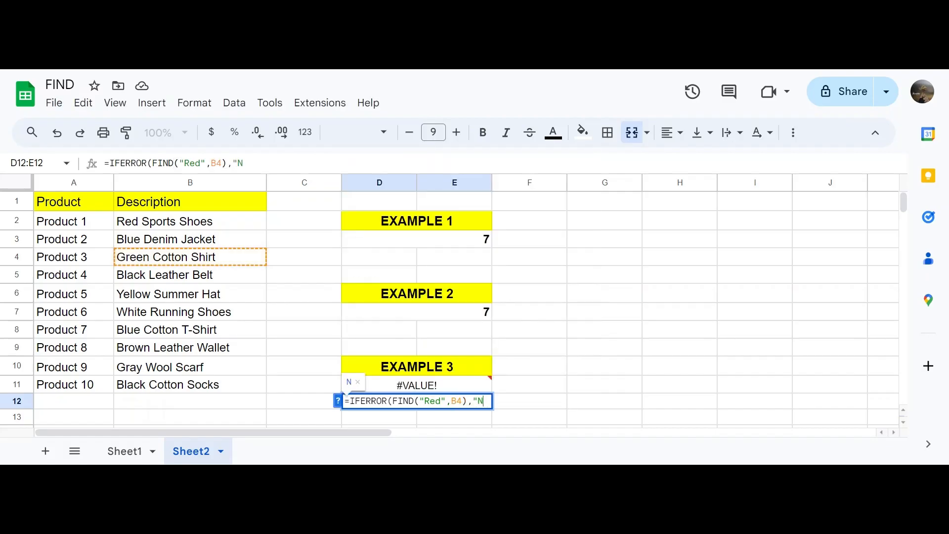
{"action": "type", "text": "ot f"}
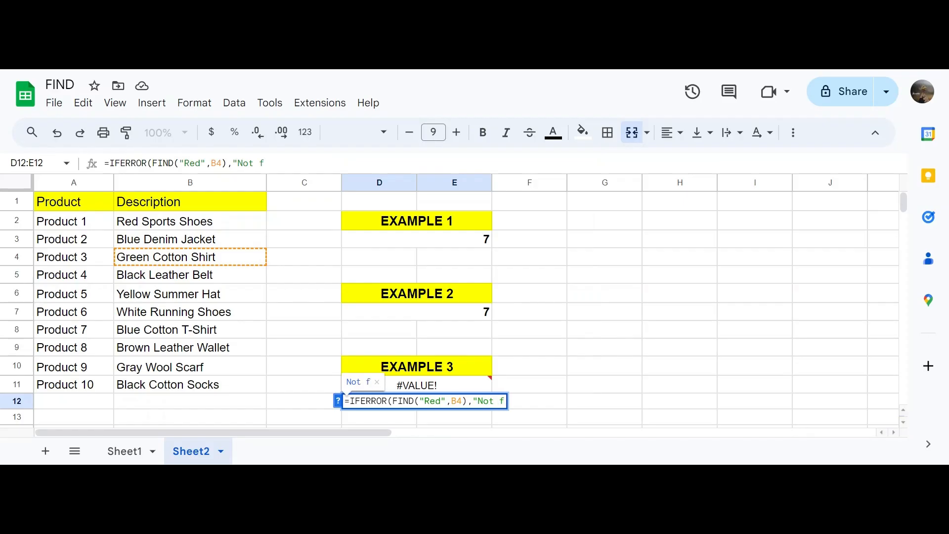
{"action": "type", "text": "ound"}
{"action": "type", "text": "\""}
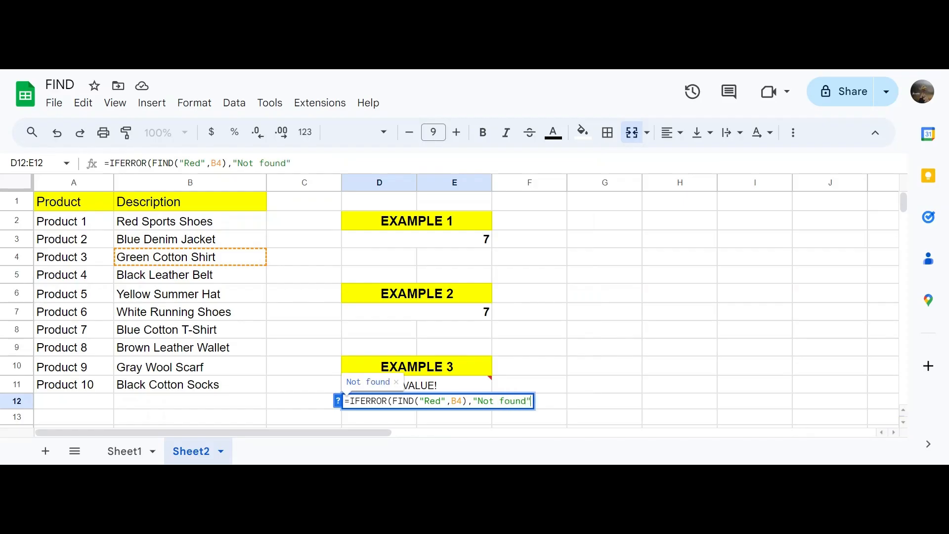
{"action": "type", "text": ")"}
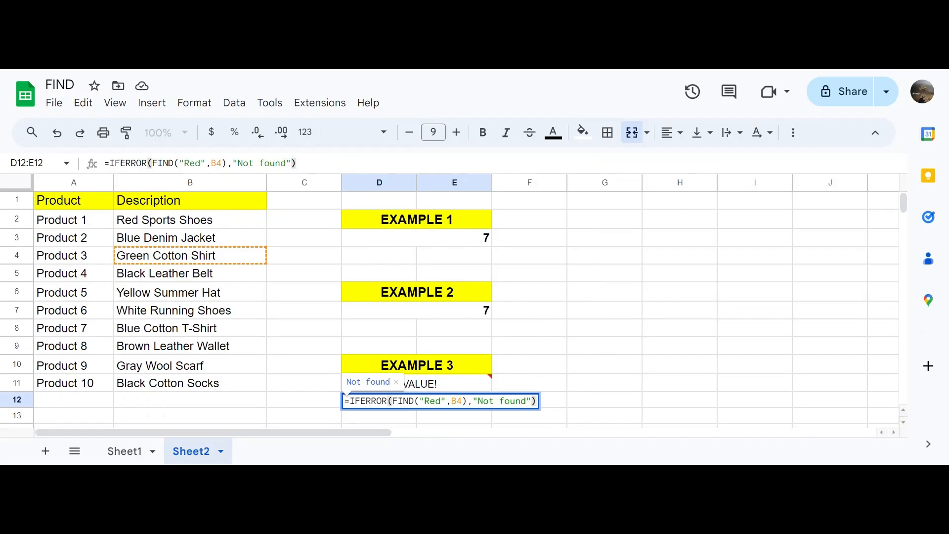
{"action": "key", "text": "Return"}
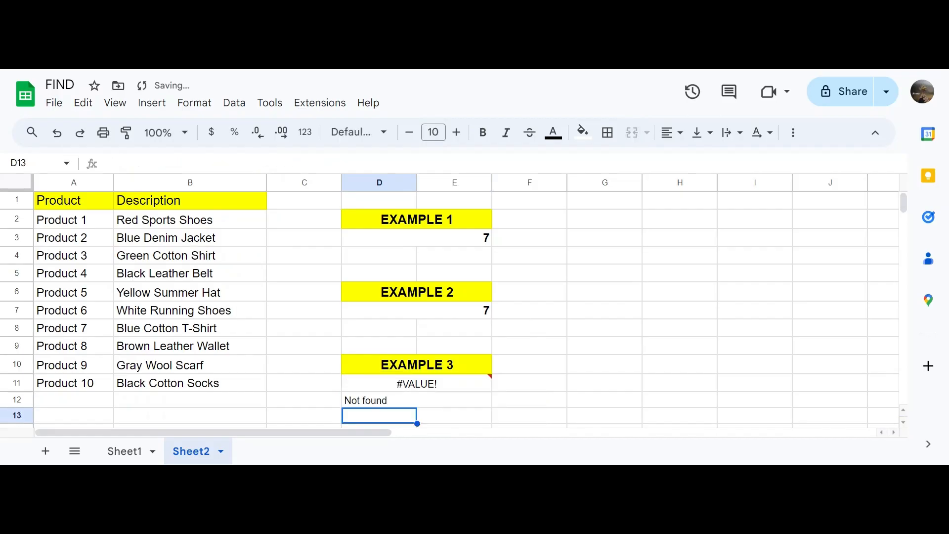
Format the IFERROR formula cell D12:E12 with bold text and font size 12.
{"action": "left_click", "coordinate": [421, 405]}
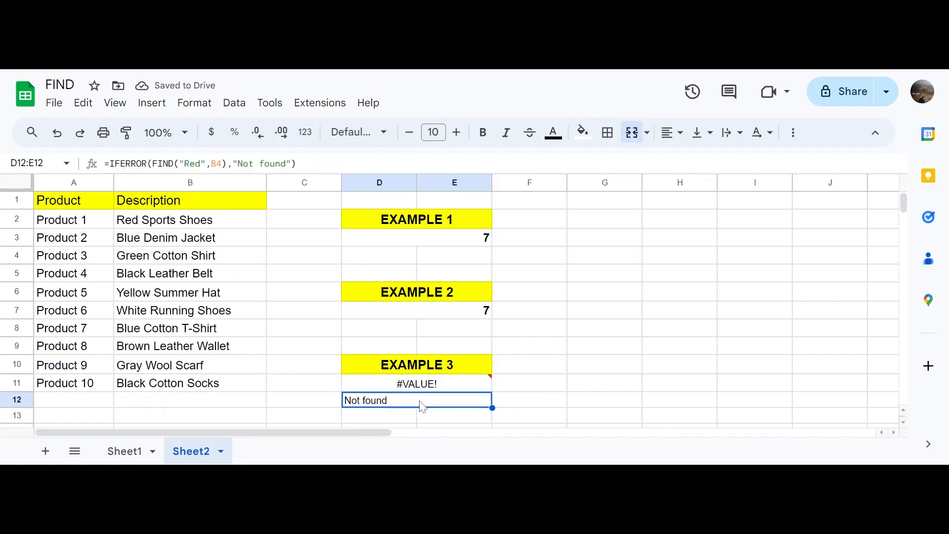
{"action": "left_click", "coordinate": [483, 140]}
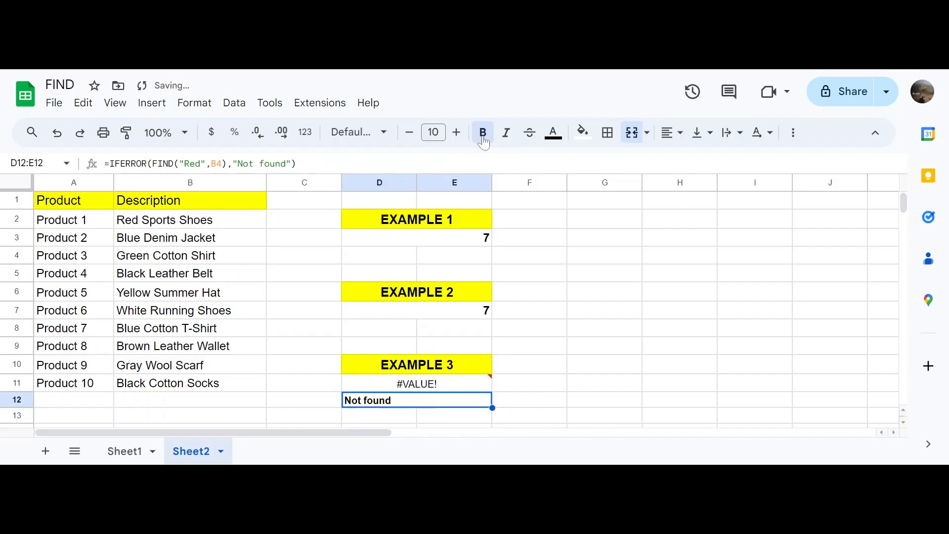
{"action": "left_click", "coordinate": [456, 139]}
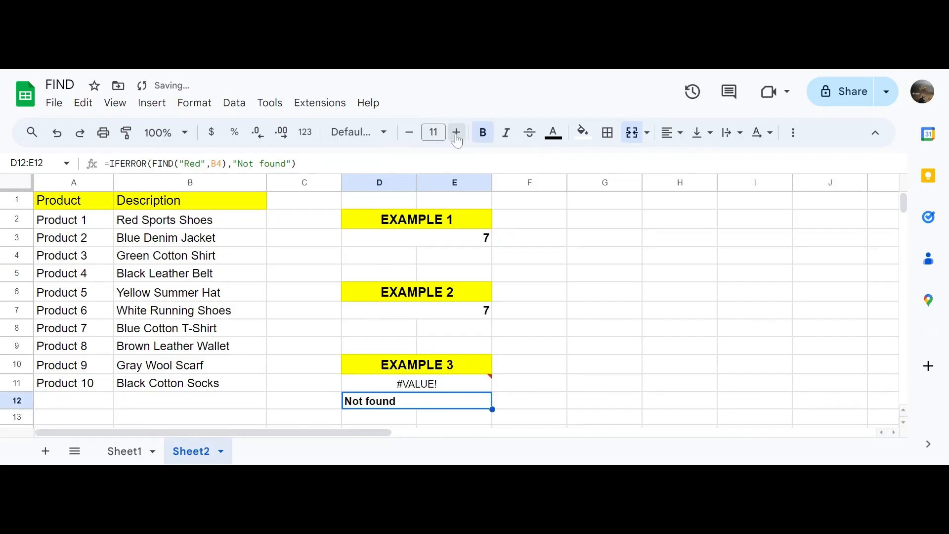
{"action": "left_click", "coordinate": [456, 140]}
{"action": "left_click", "coordinate": [656, 353]}
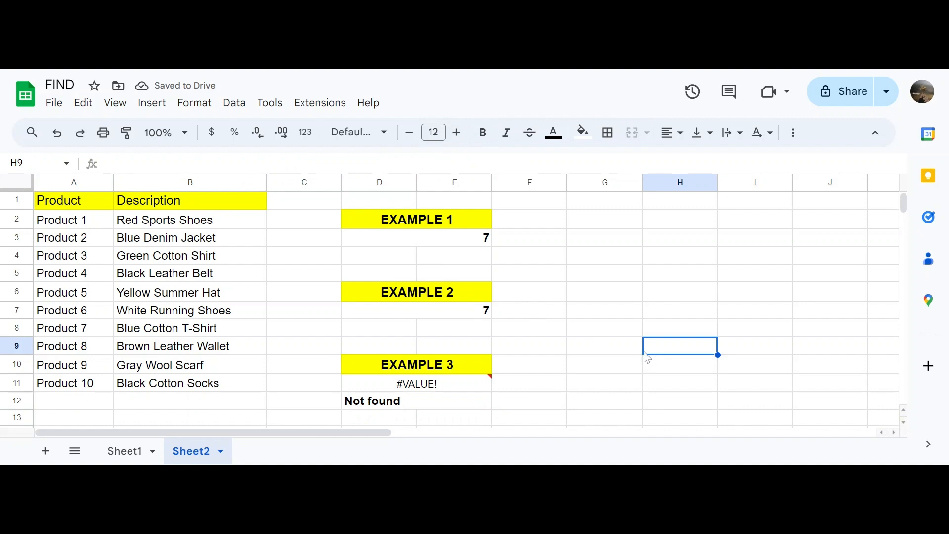
Review the formulas in the result cells of EXAMPLE 1, EXAMPLE 2 and EXAMPLE 3, including the IFERROR version.
{"action": "left_click", "coordinate": [483, 239]}
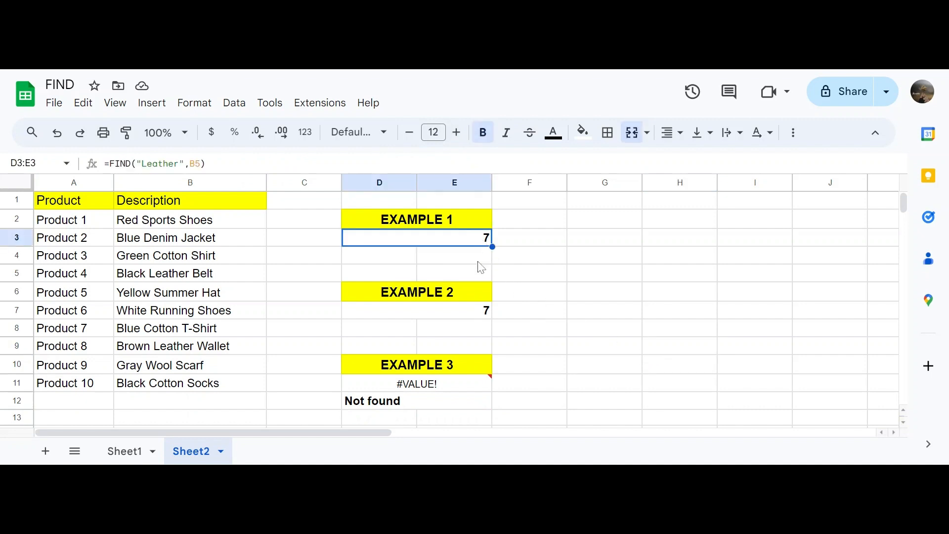
{"action": "left_click", "coordinate": [482, 312]}
{"action": "left_click", "coordinate": [442, 391]}
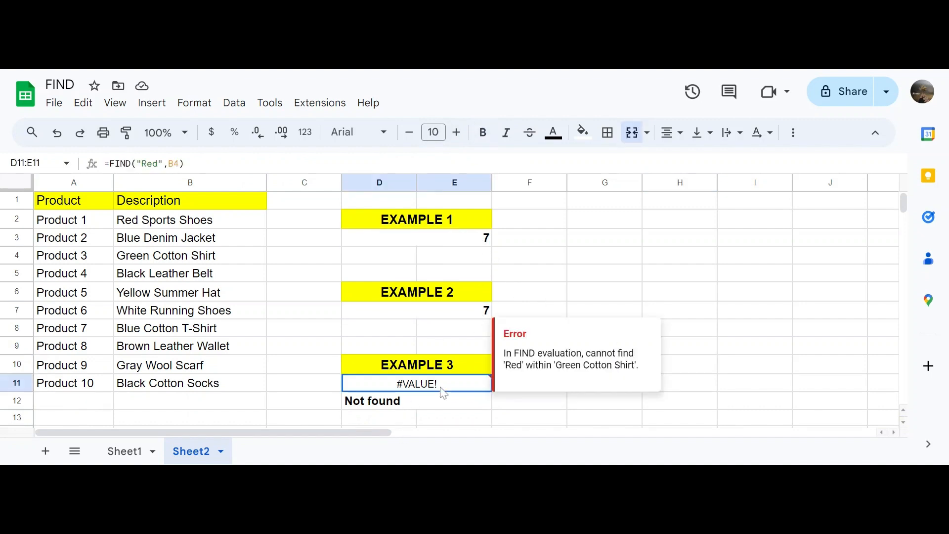
{"action": "left_click", "coordinate": [412, 404]}
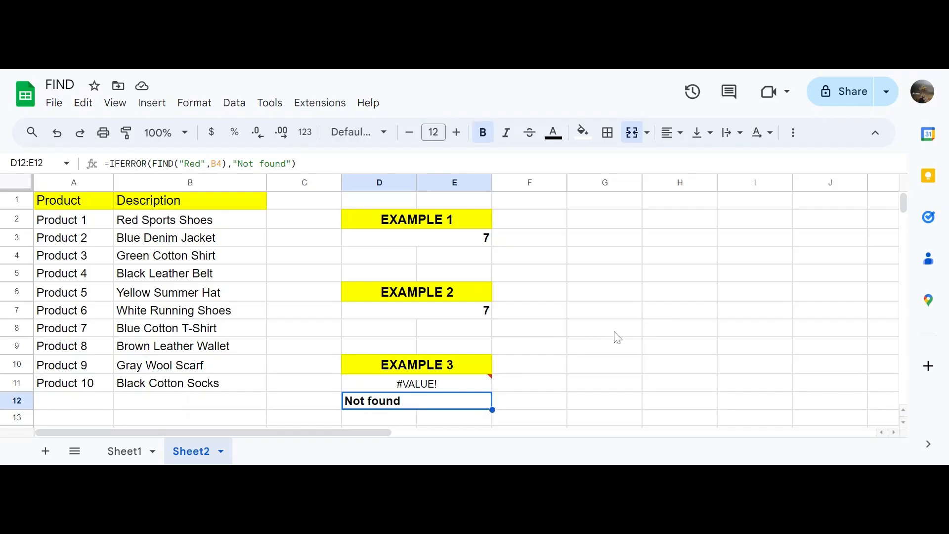